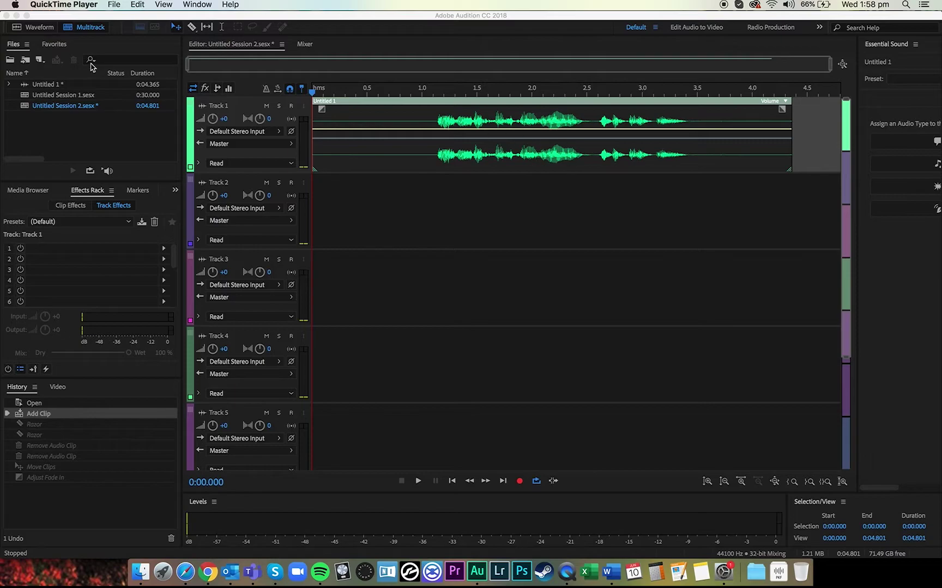
# Step: Bring Audition forward and show the 4.365-second Untitled 1 recording in the Waveform editor with its spectrogram
pyautogui.click(33, 28)
pyautogui.click(33, 29)
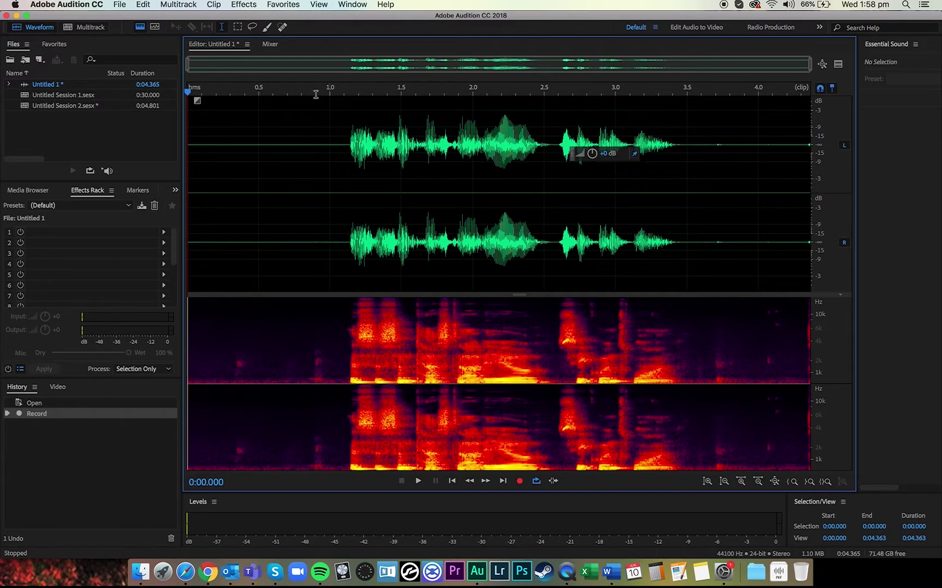
# Step: Go back to the Multitrack editor for Untitled Session 2, with Untitled 1 on Track 1
pyautogui.click(86, 30)
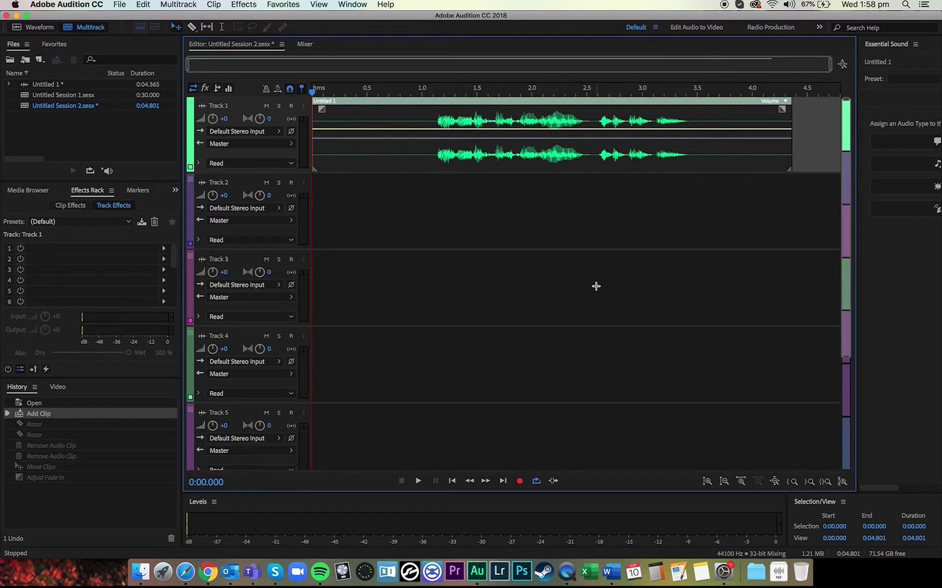
pyautogui.press('space')
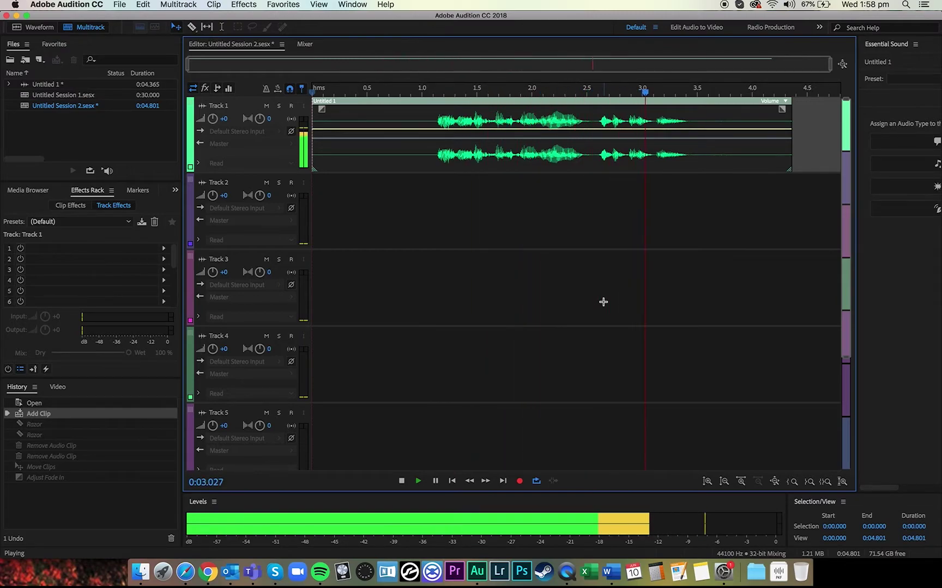
pyautogui.press('space')
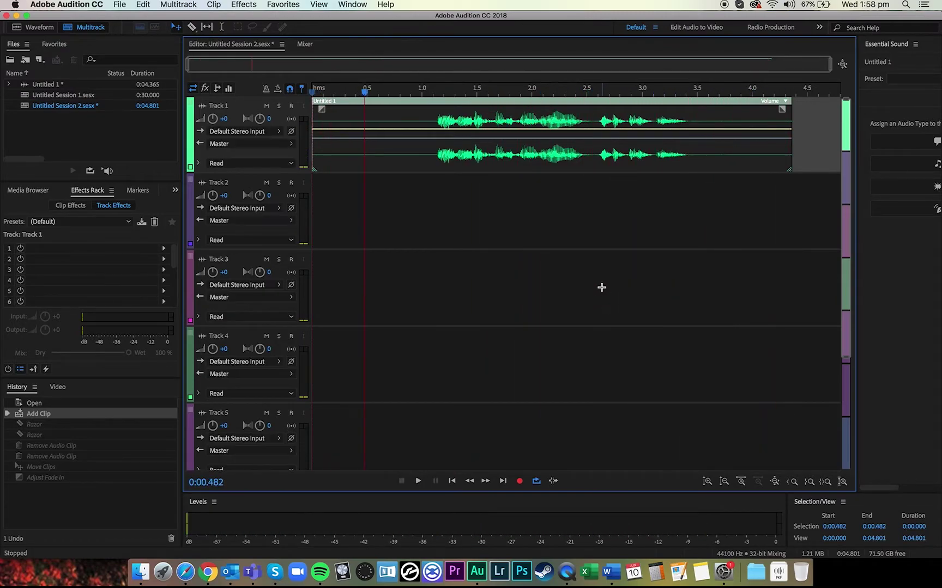
pyautogui.moveTo(364, 92); pyautogui.dragTo(293, 95)
# Step: Split the Track 1 clip with the Razor tool at about 1.0 s and 3.7 s
pyautogui.click(190, 28)
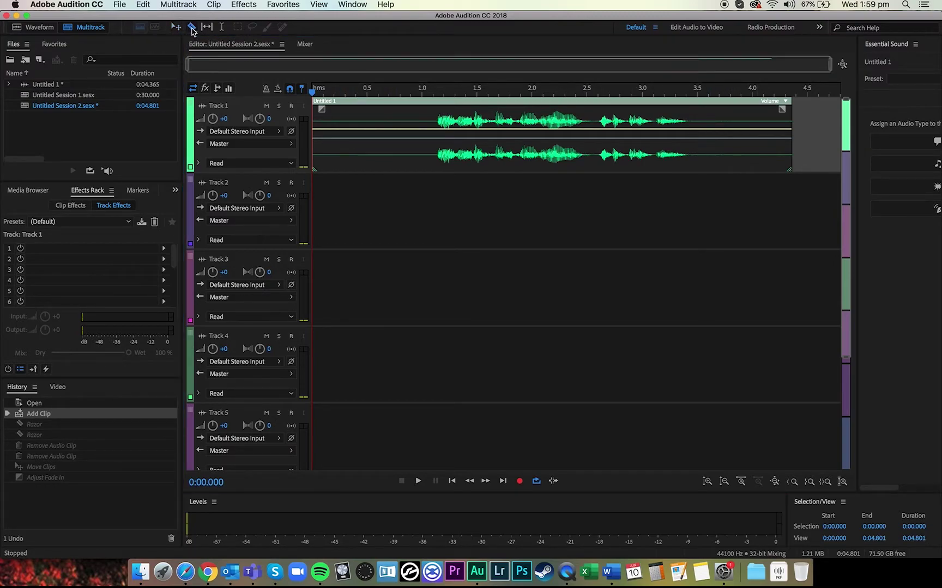
pyautogui.click(425, 112)
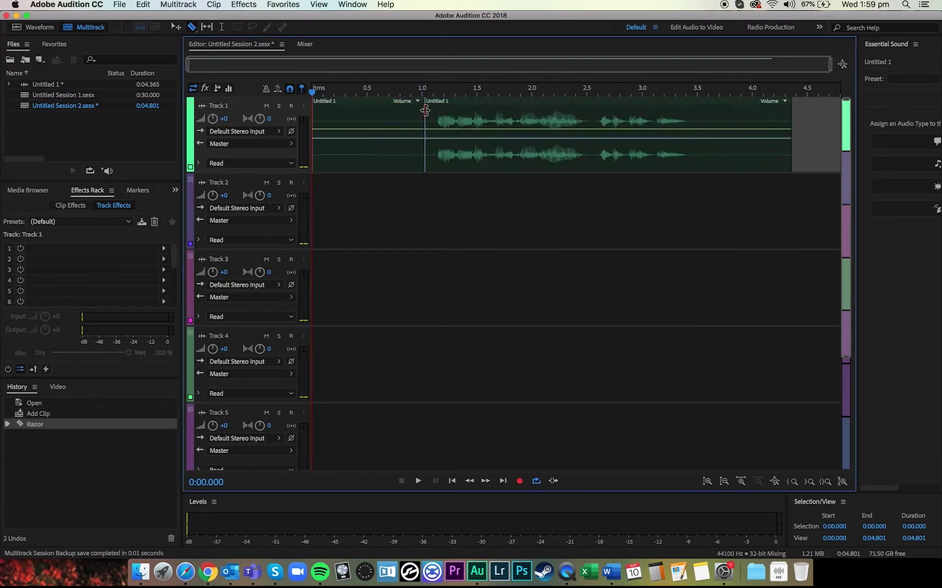
pyautogui.click(720, 115)
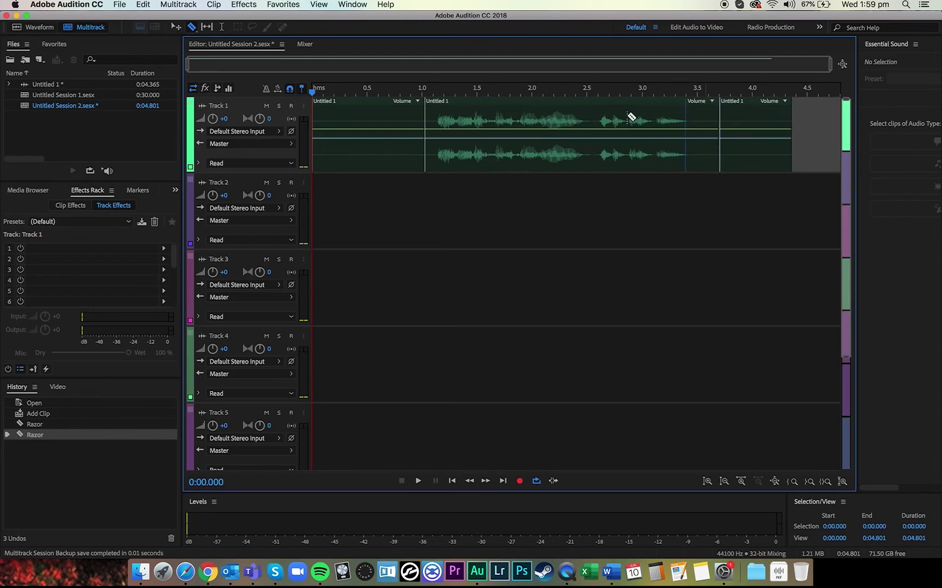
# Step: Delete the silent head and tail pieces and move the speech clip to zero seconds
pyautogui.click(175, 29)
pyautogui.click(386, 127)
pyautogui.press('Delete')
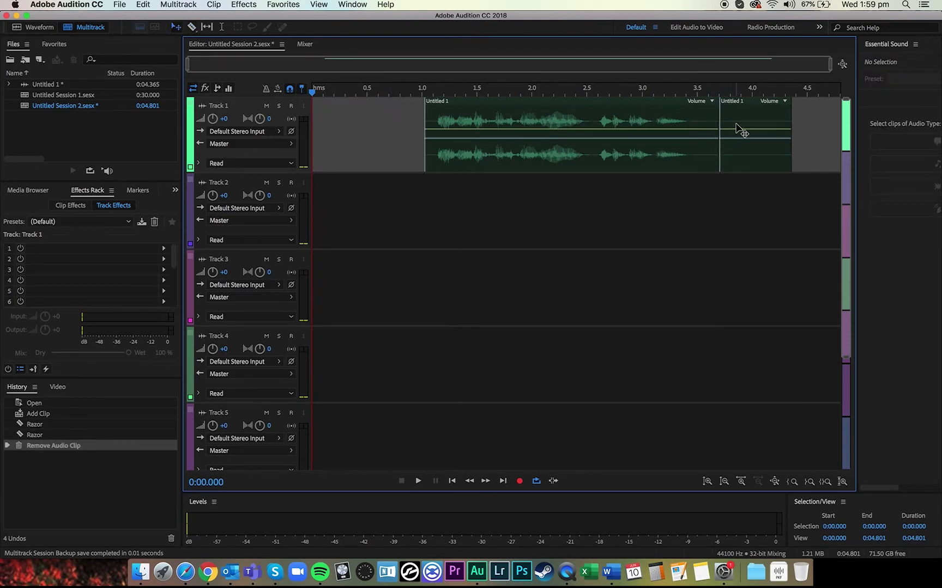
pyautogui.click(739, 121)
pyautogui.press('Delete')
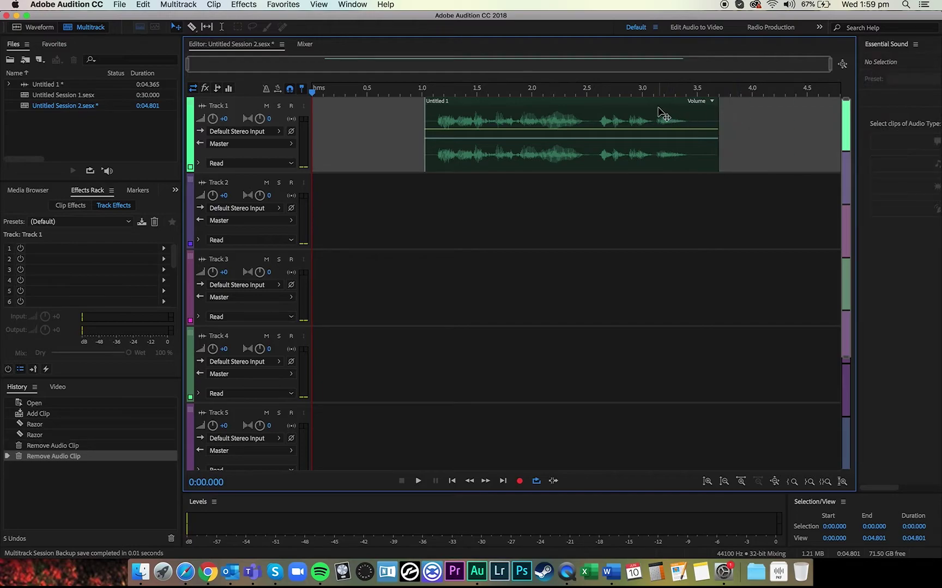
pyautogui.moveTo(657, 115); pyautogui.dragTo(539, 116)
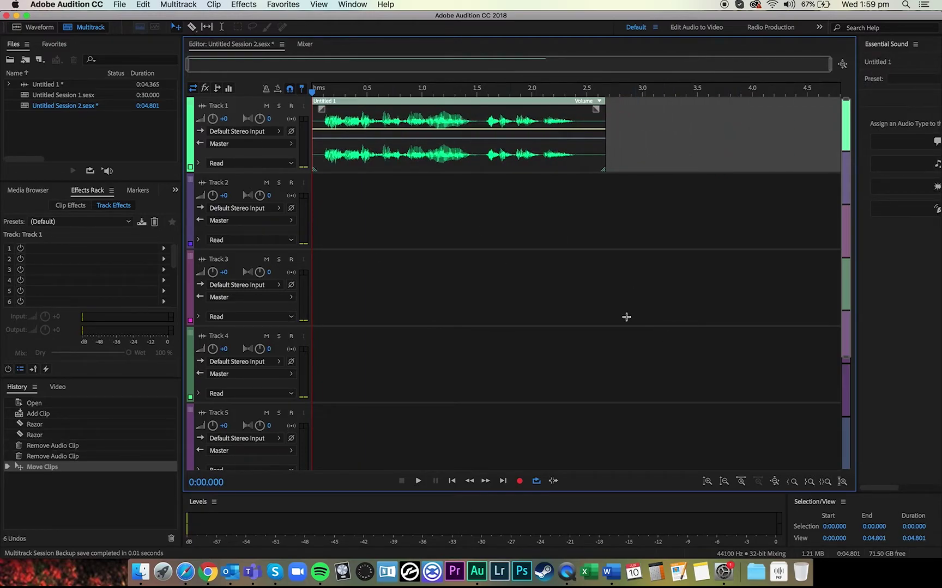
# Step: Preview the trimmed clip and return the playhead to the session start
pyautogui.press('space')
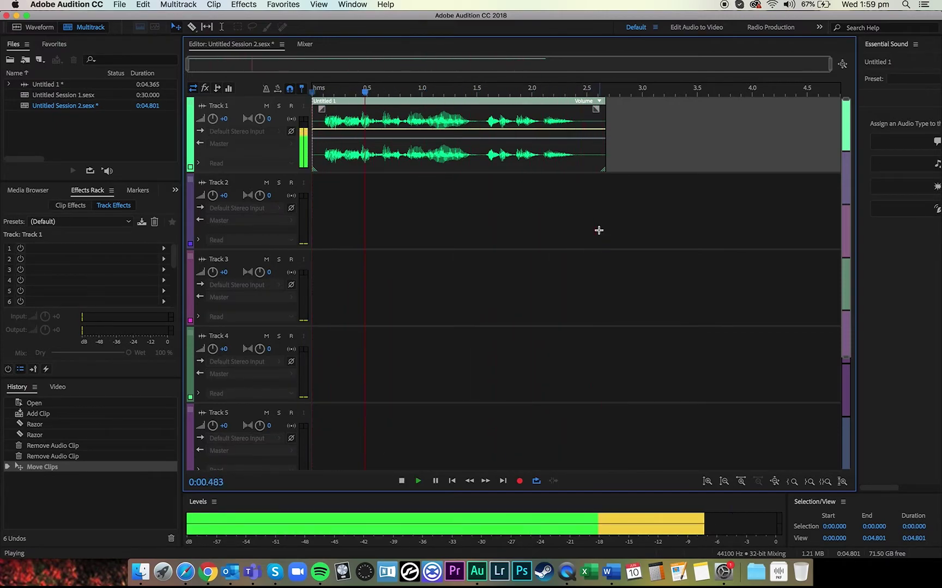
pyautogui.press('space')
pyautogui.moveTo(374, 94); pyautogui.dragTo(308, 100)
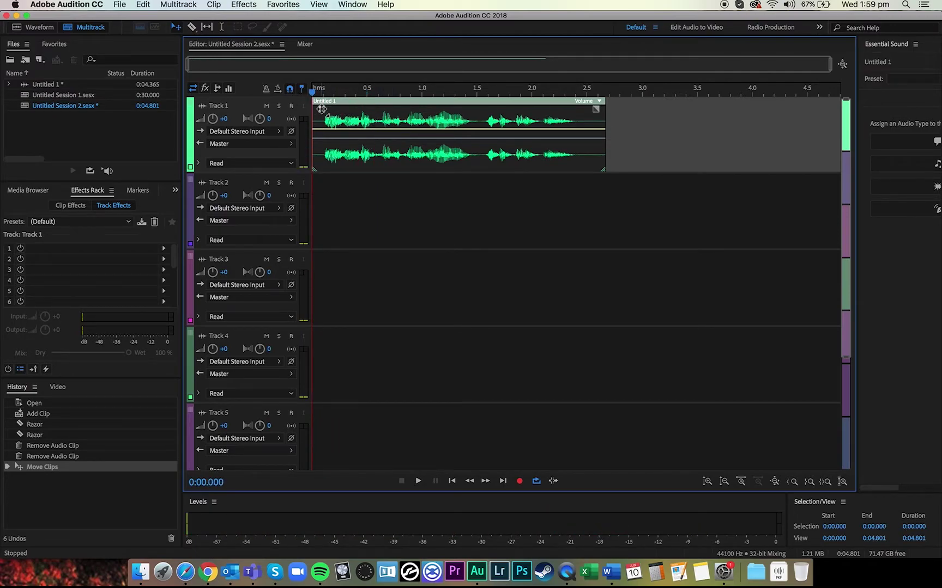
# Step: Add a fade-in to the clip and duplicate it right after the original, near 2.7 s
pyautogui.moveTo(322, 109)
pyautogui.mouseDown()
pyautogui.moveTo(356, 103)
pyautogui.moveTo(321, 109)
pyautogui.mouseUp()
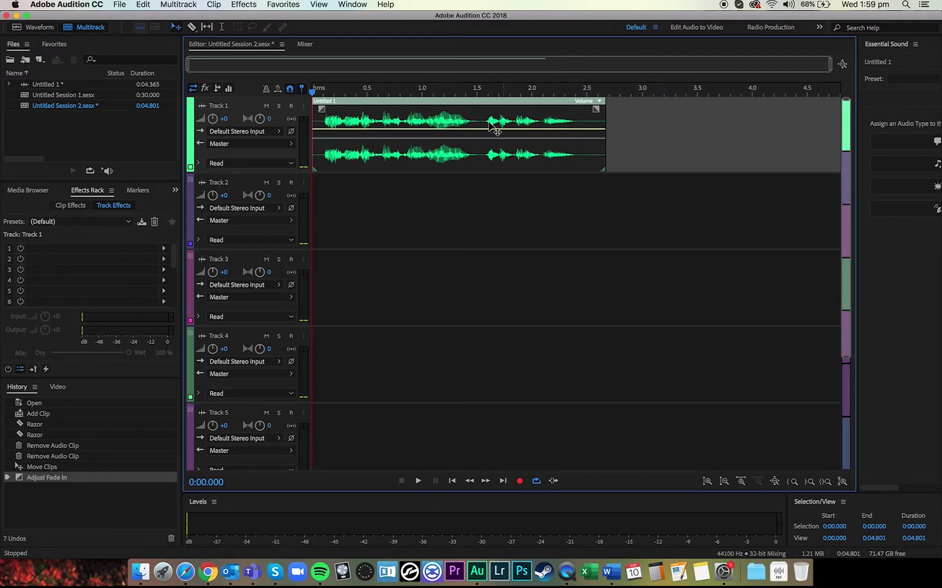
pyautogui.moveTo(418, 116); pyautogui.dragTo(693, 105)
pyautogui.click(708, 109)
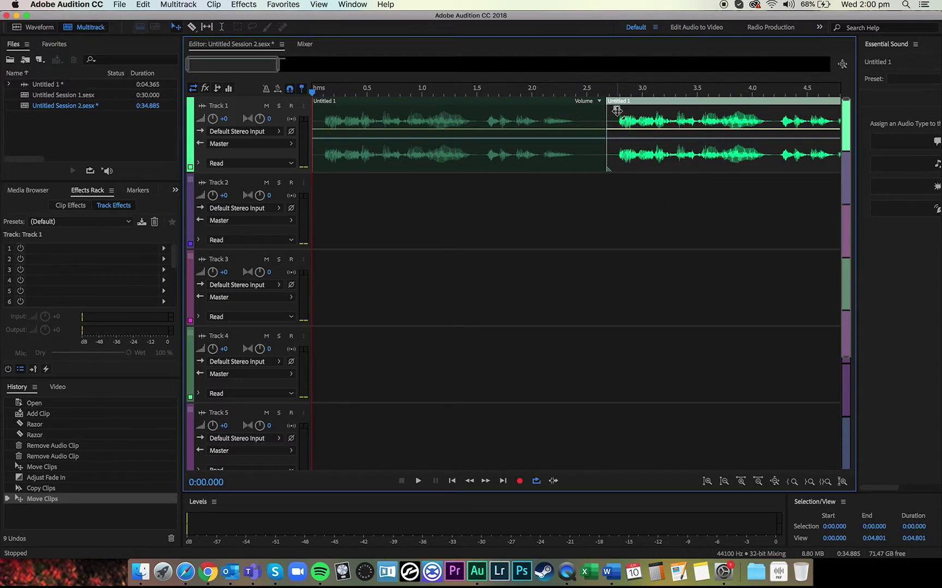
# Step: Delete the leftover copy and give the Untitled 1 clip both a fade-in and a fade-out
pyautogui.moveTo(617, 111); pyautogui.dragTo(632, 110)
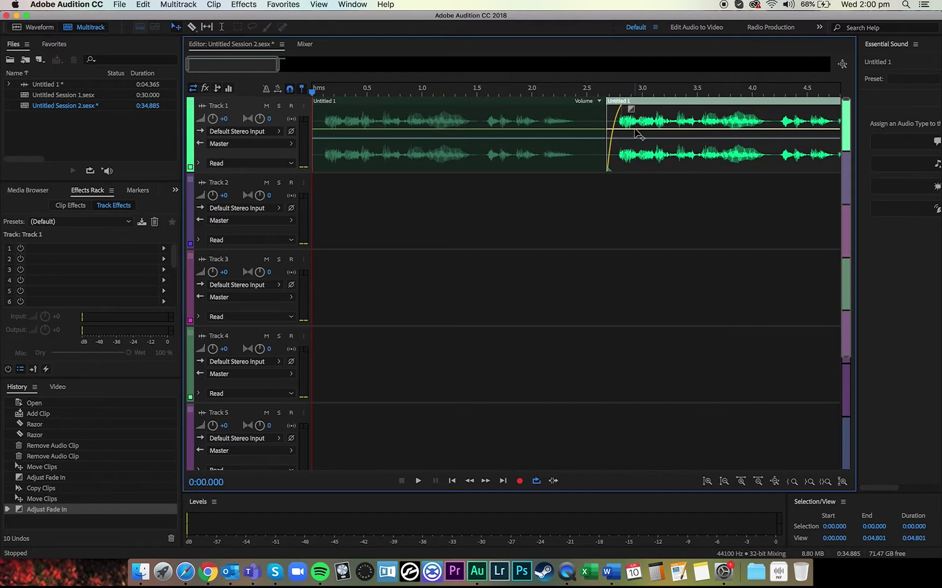
pyautogui.press('Delete')
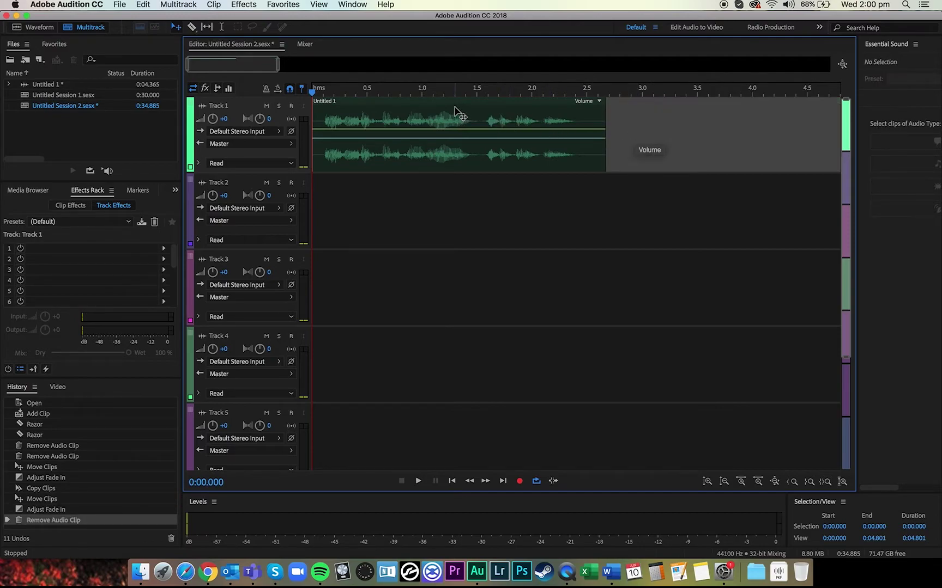
pyautogui.click(461, 115)
pyautogui.moveTo(323, 112); pyautogui.dragTo(345, 109)
pyautogui.moveTo(596, 109); pyautogui.dragTo(508, 106)
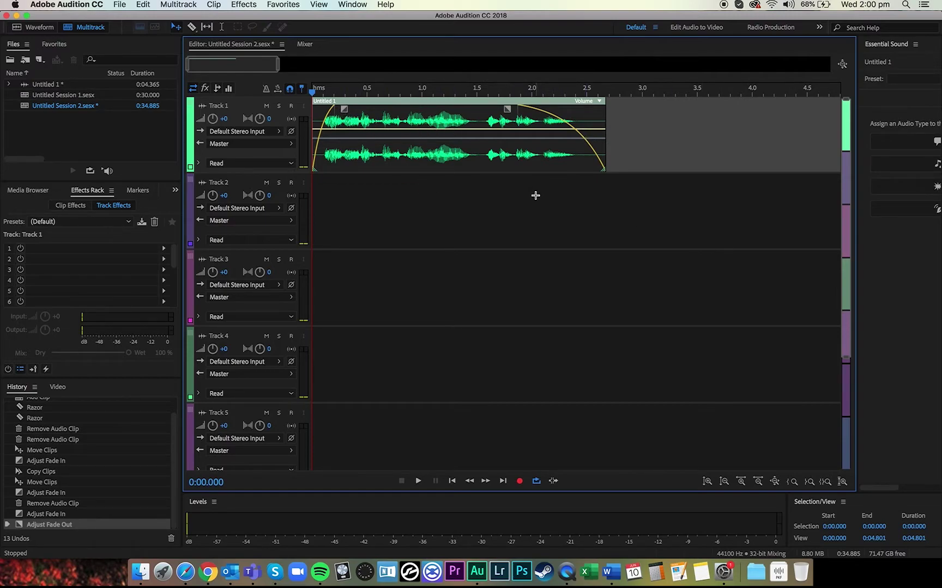
# Step: Preview the faded clip, turn Track 1's volume down to -3.9 dB, and listen again
pyautogui.press('space')
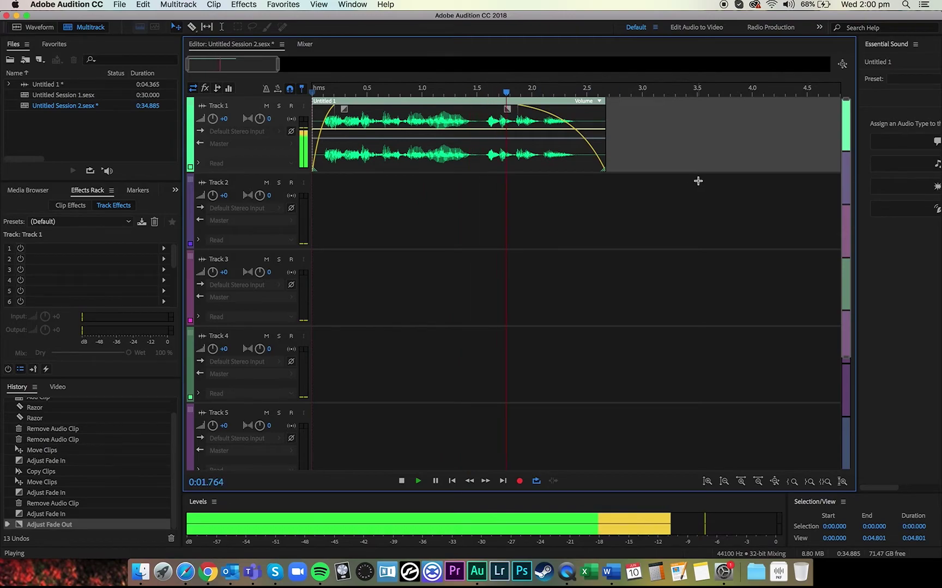
pyautogui.press('space')
pyautogui.press('space')
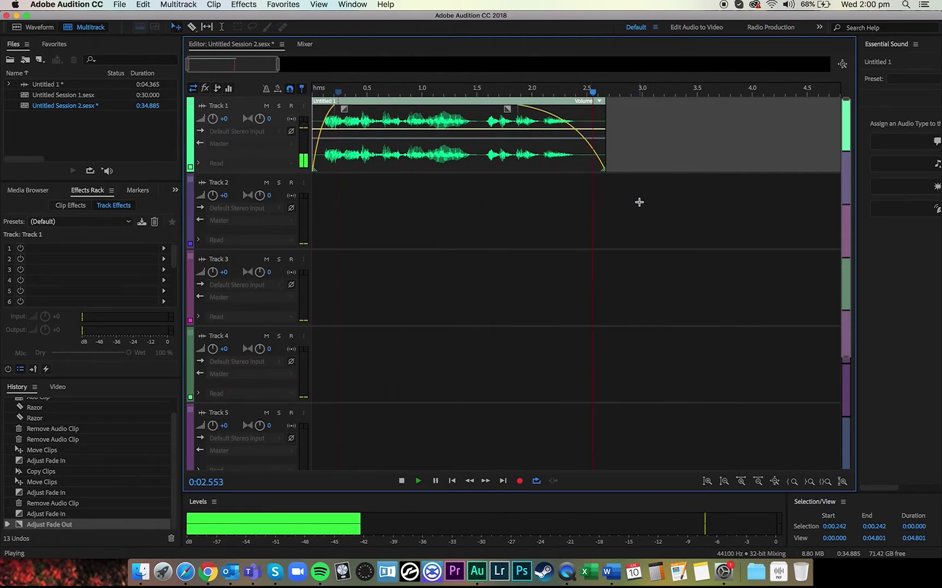
pyautogui.press('space')
pyautogui.moveTo(338, 91); pyautogui.dragTo(272, 90)
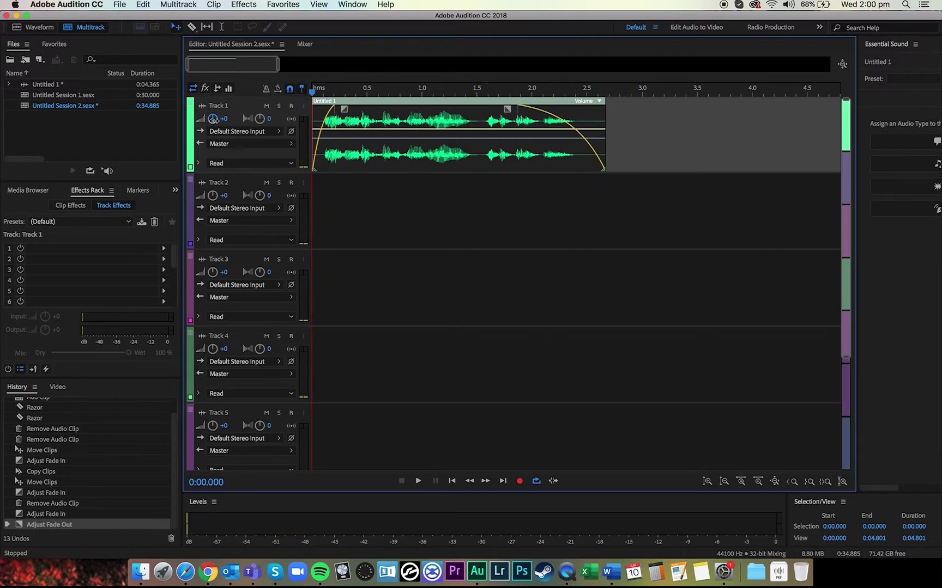
pyautogui.press('space')
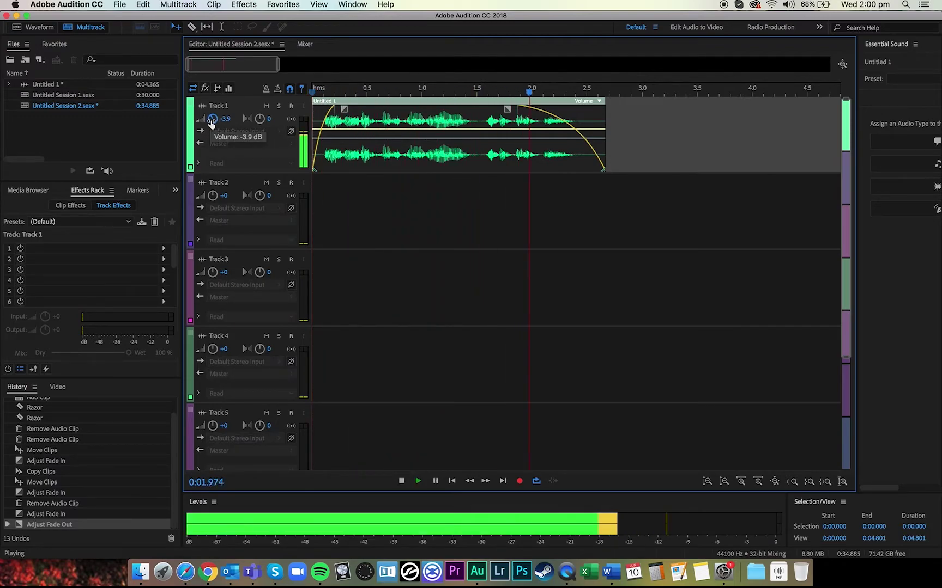
pyautogui.press('space')
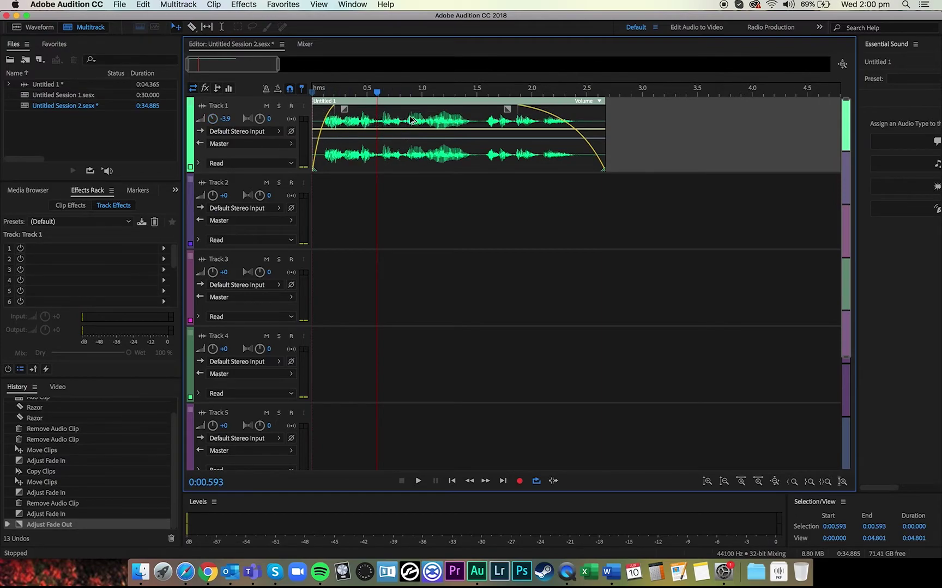
# Step: Duplicate the clip to about 3.2 s, remove the copy's fade-in and the original's fade-out, then zoom out fully
pyautogui.moveTo(430, 121); pyautogui.dragTo(775, 121)
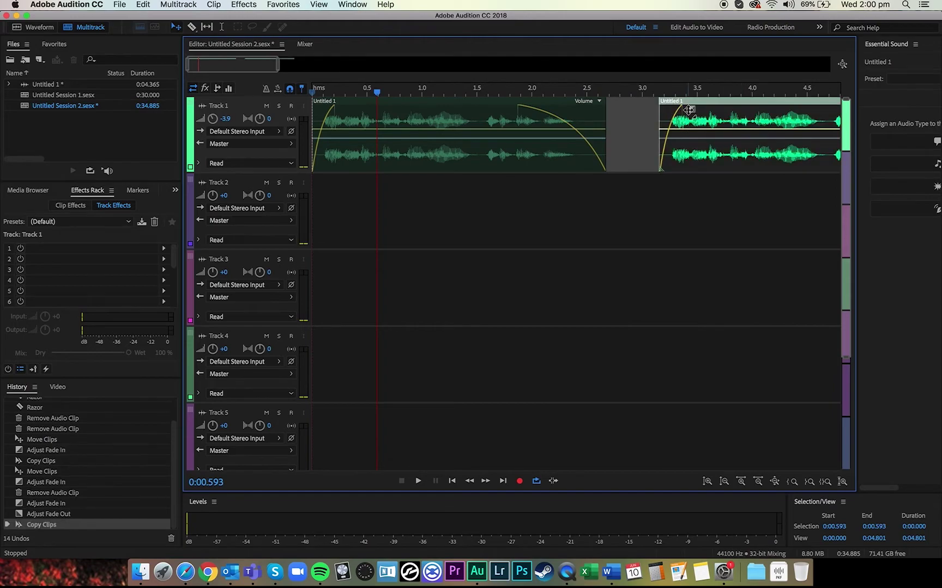
pyautogui.moveTo(689, 110); pyautogui.dragTo(661, 108)
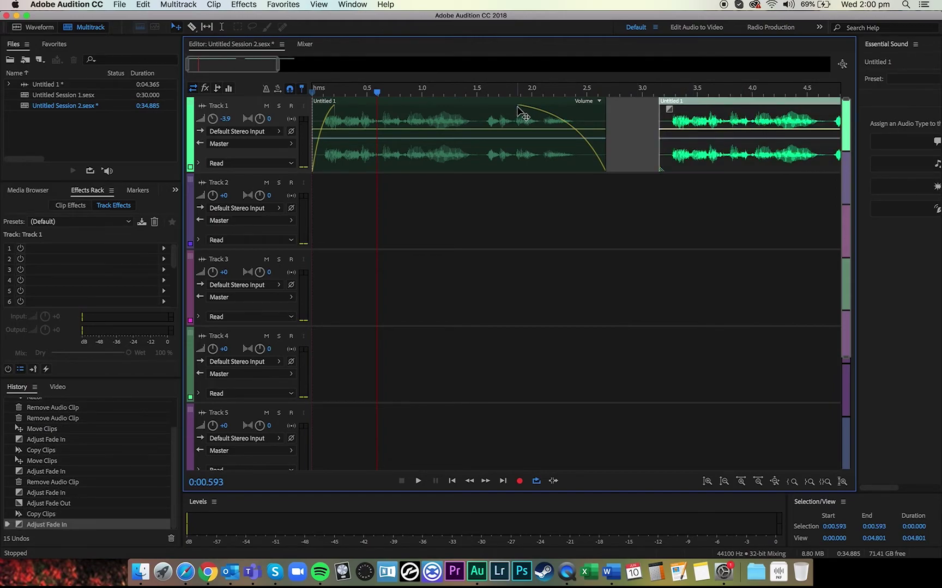
pyautogui.moveTo(520, 112); pyautogui.dragTo(596, 108)
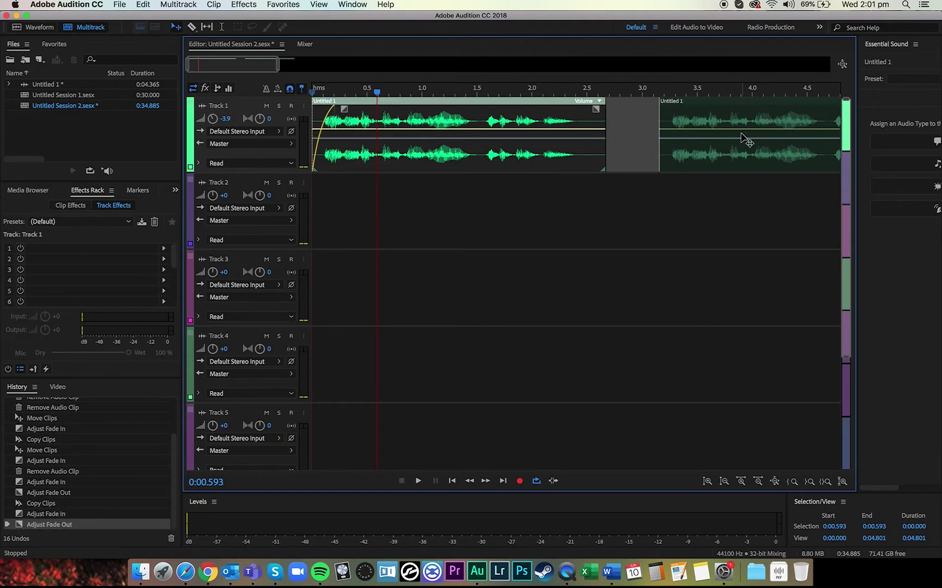
pyautogui.click(774, 482)
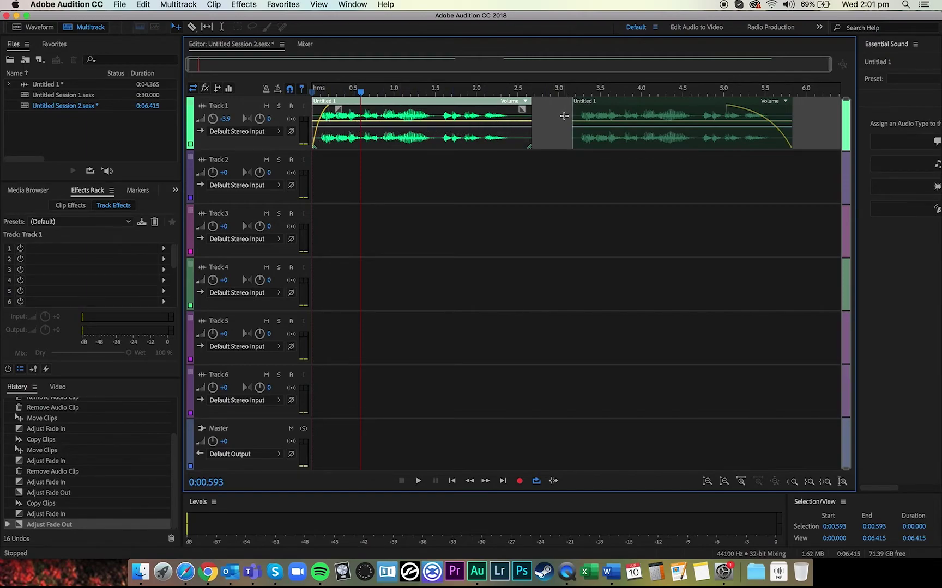
# Step: Slide the second clip left over the first clip's end for a crossfade near 2.6 s, then preview it
pyautogui.click(632, 115)
pyautogui.moveTo(630, 109); pyautogui.dragTo(624, 110)
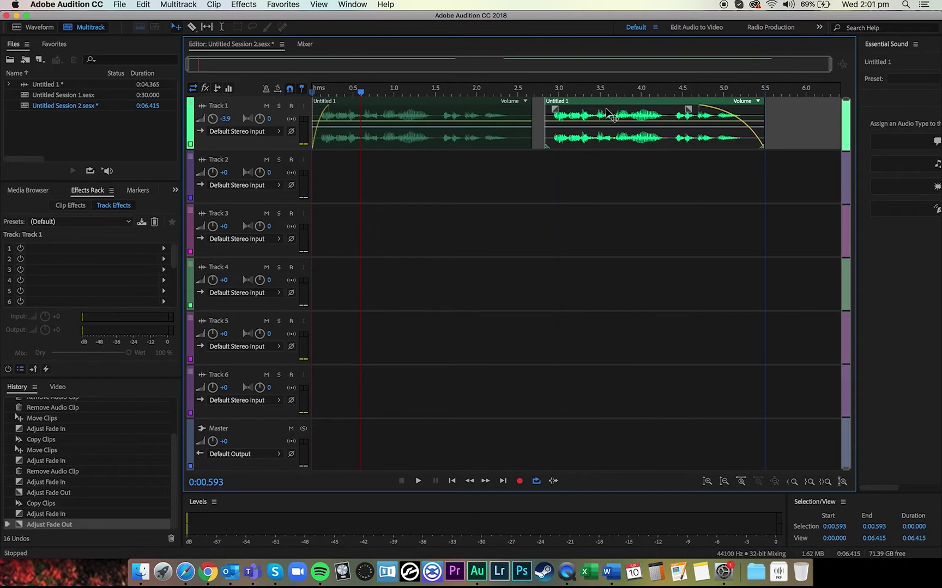
pyautogui.moveTo(606, 108); pyautogui.dragTo(587, 113)
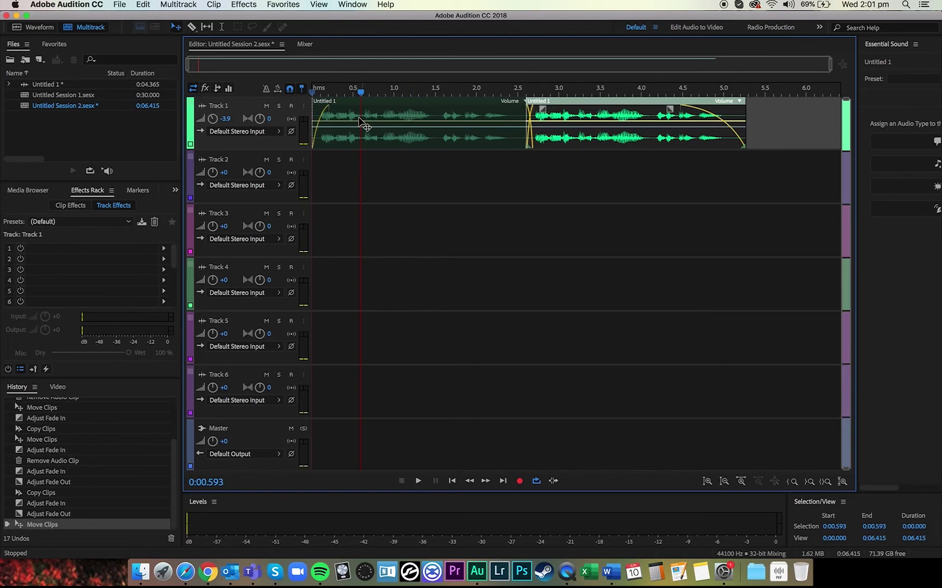
pyautogui.press('space')
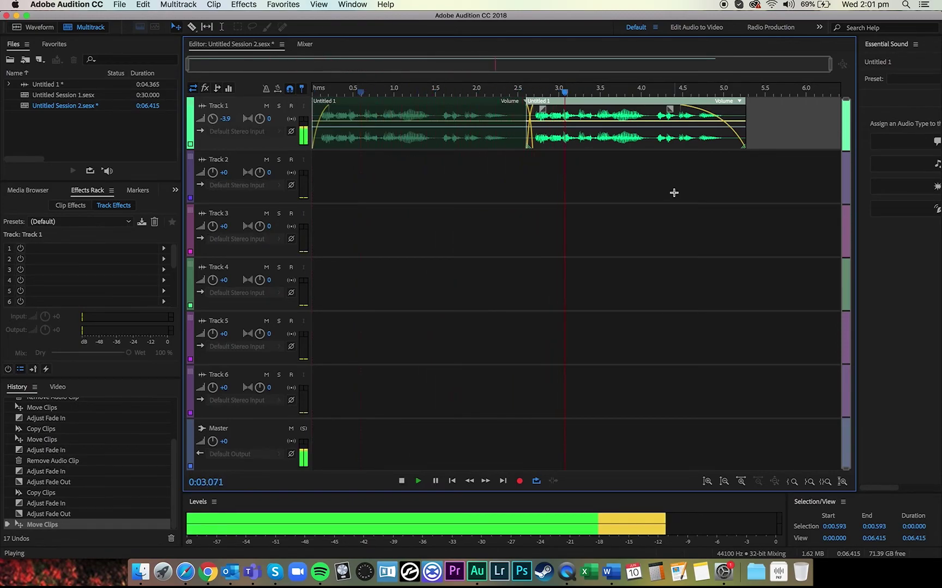
pyautogui.press('space')
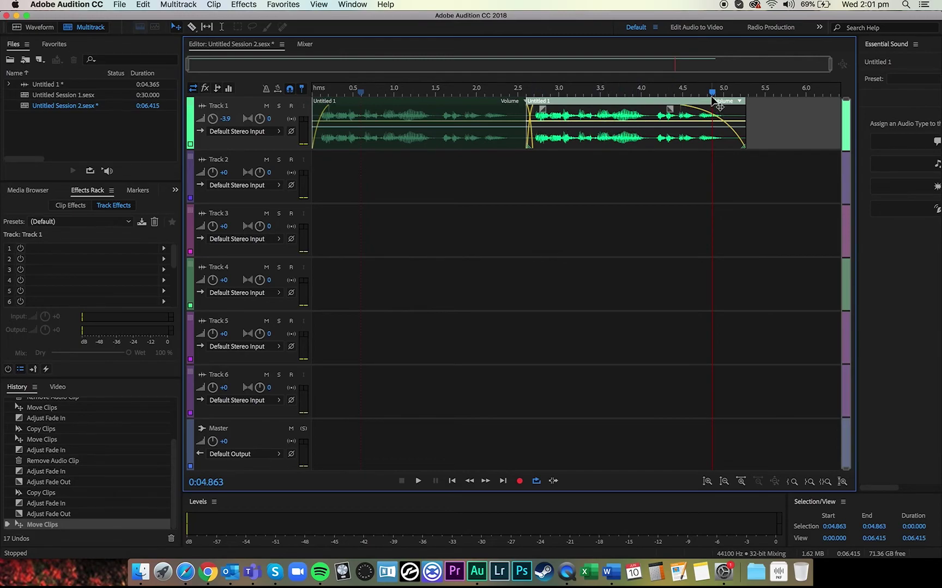
pyautogui.click(539, 105)
pyautogui.click(519, 90)
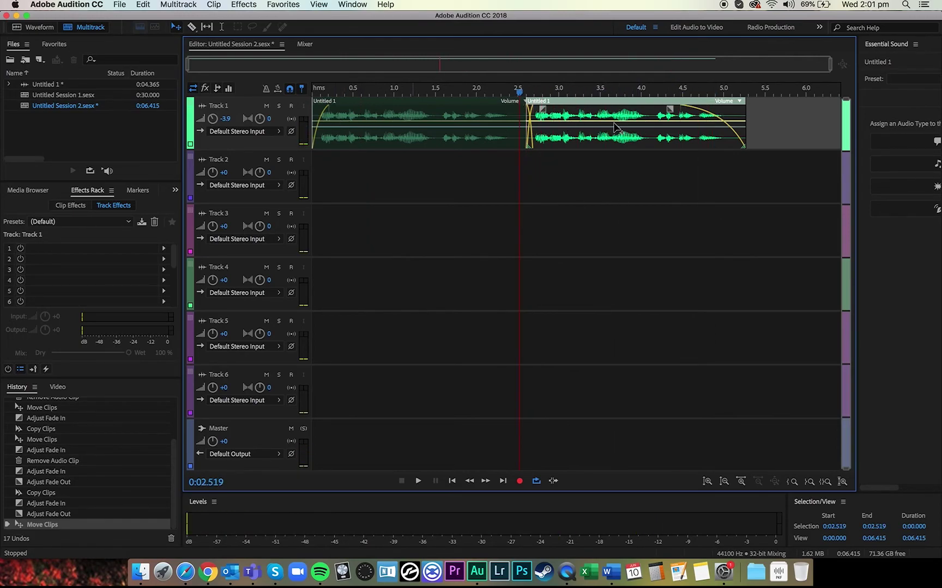